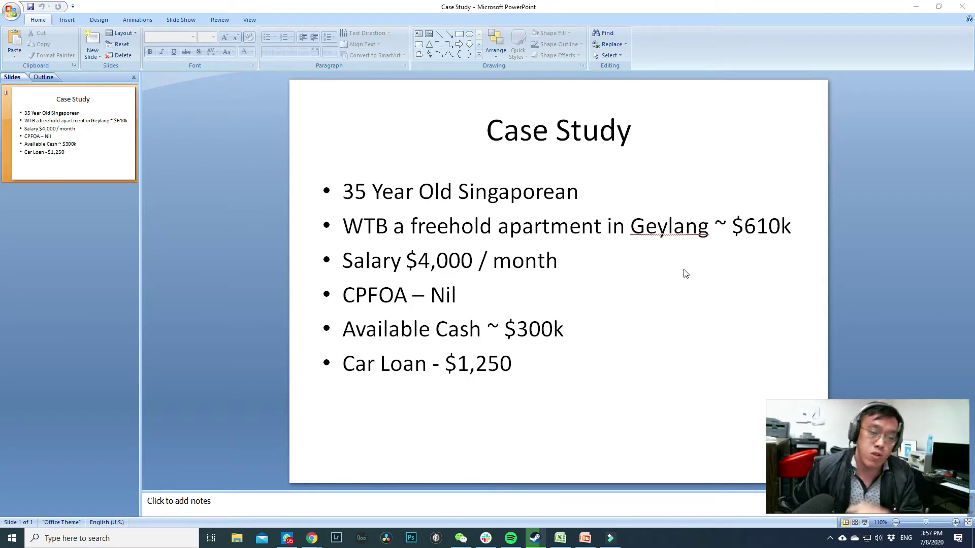
- Switch to the financial calculator workbook, browse both Breakeven Calculator sheets, then view Real Rental Yield Calculator
left_click(560, 538)
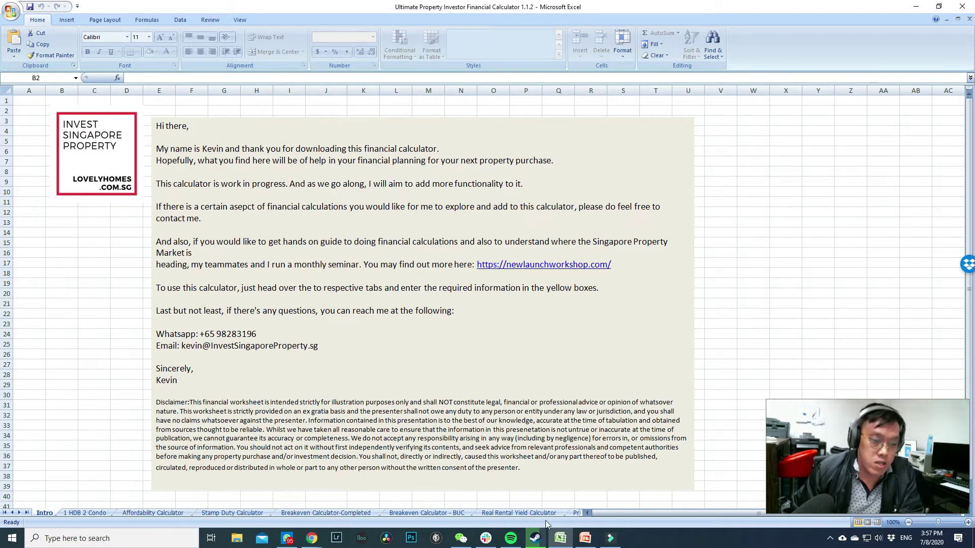
left_click(325, 514)
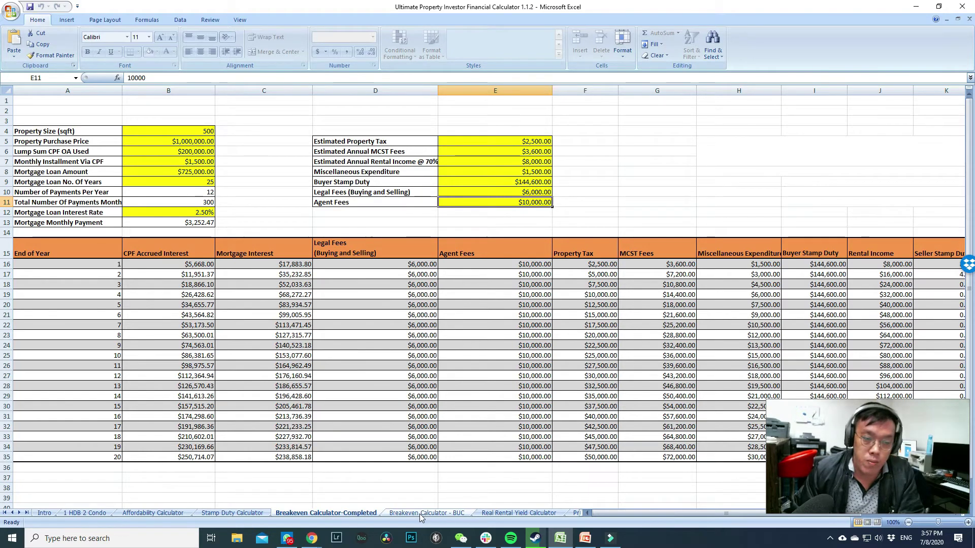
left_click(421, 514)
left_click(312, 514)
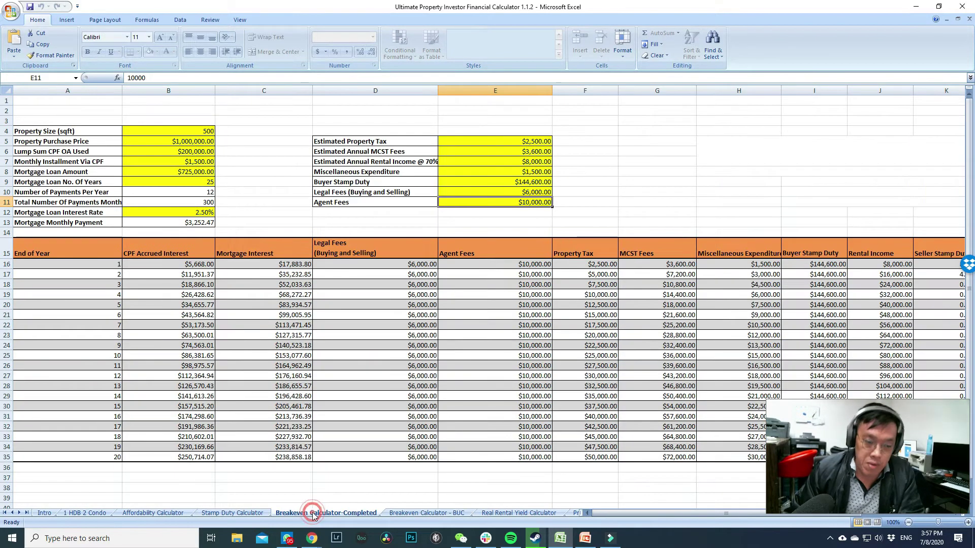
left_click(497, 514)
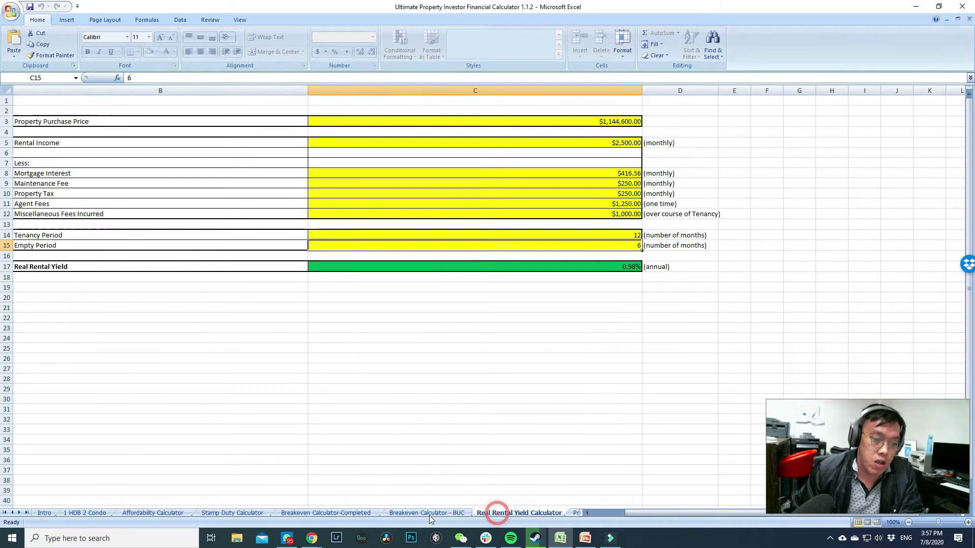
- On the Affordability Calculator, set both borrowers' ages and annual fixed incomes to 0
left_click(172, 514)
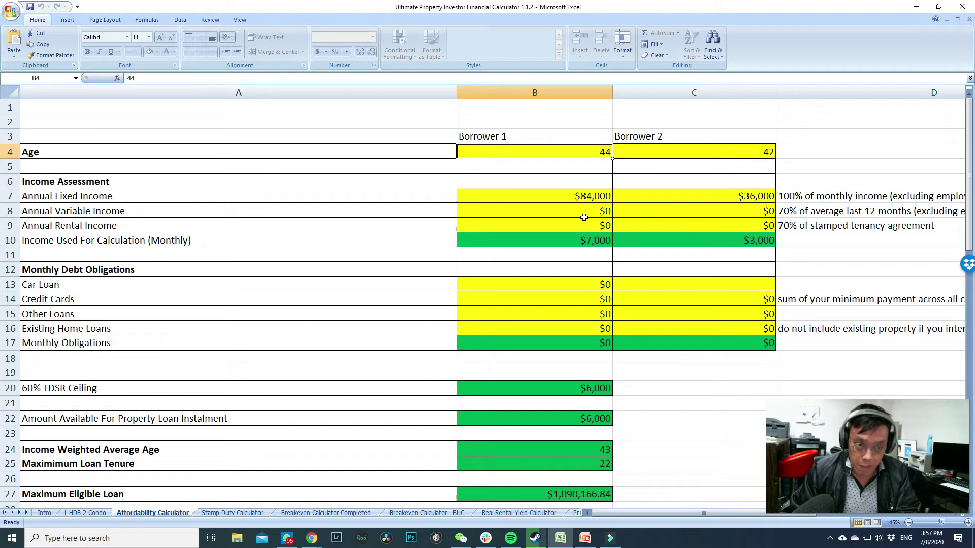
type("0")
left_click(567, 198)
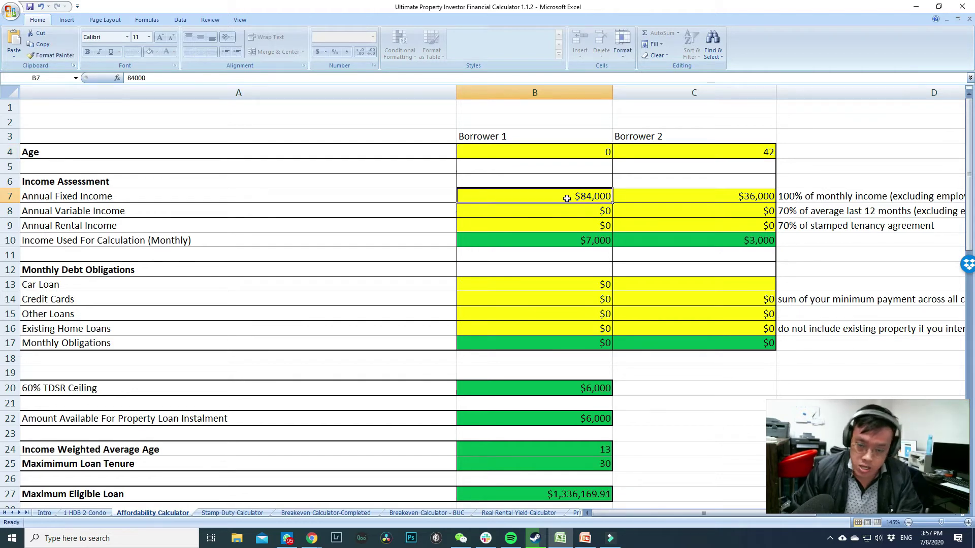
type("0")
key("Return")
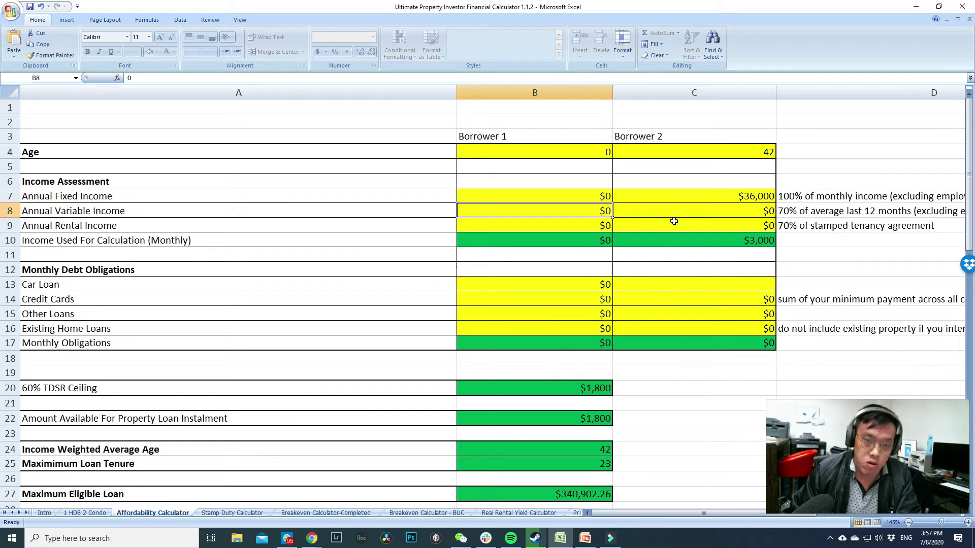
left_click(682, 198)
type("0")
key("Return")
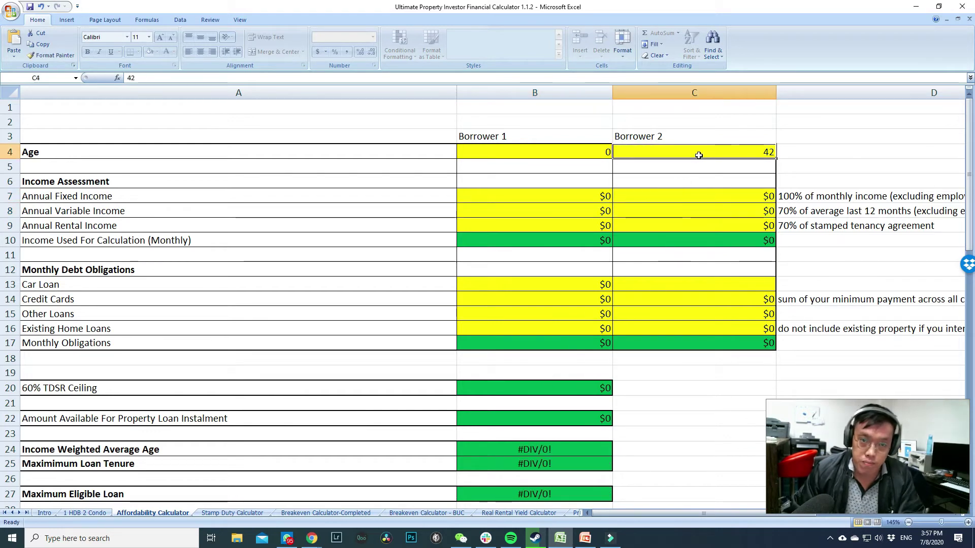
type("0")
key("Return")
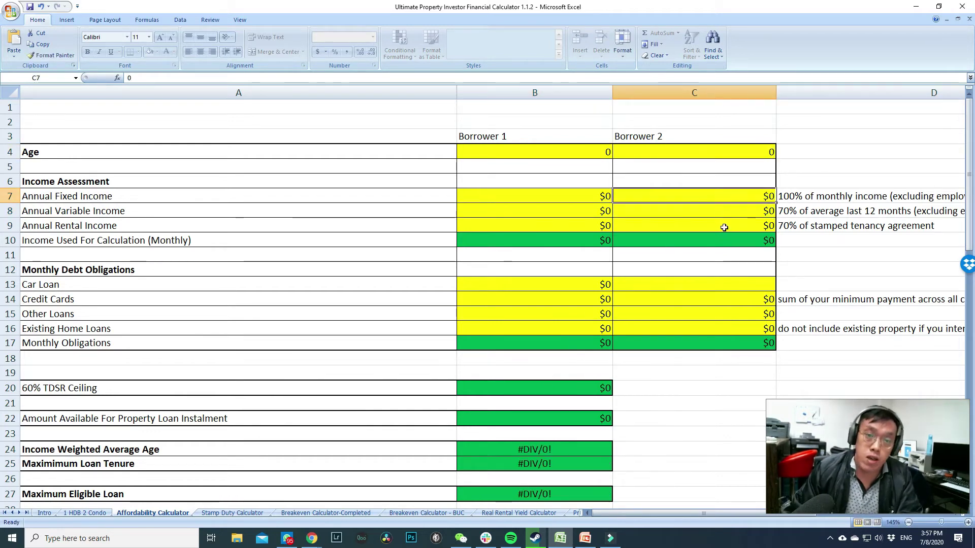
- Set the first property's stamp duty and the Property Purchase Value to 0
scroll(711, 280, "down", 6)
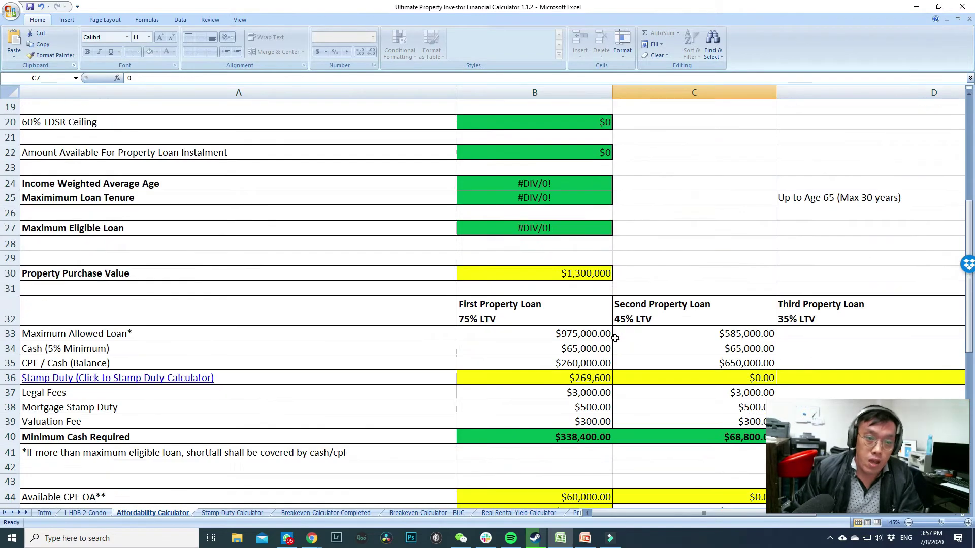
left_click(559, 385)
type("0")
key("Return")
scroll(552, 379, "down", 4)
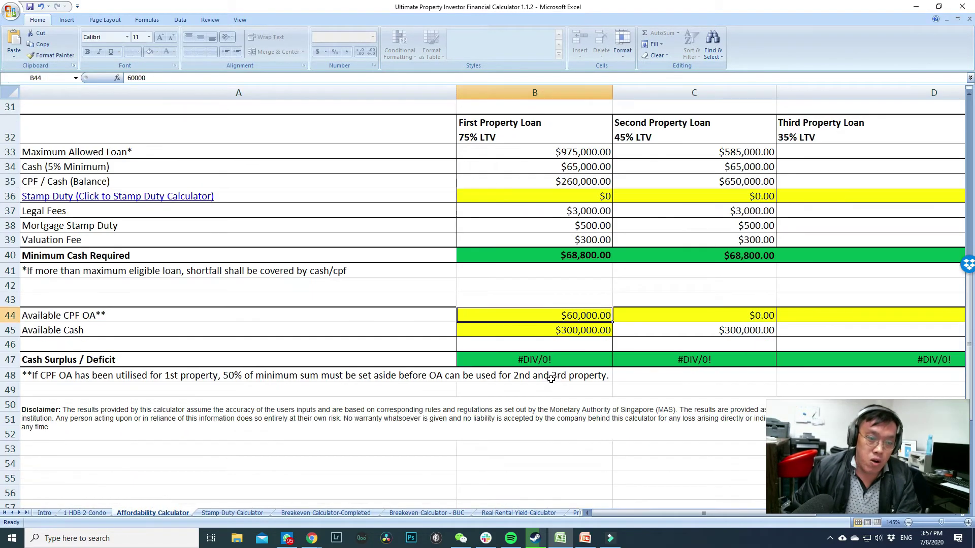
scroll(551, 380, "up", 6)
left_click(561, 362)
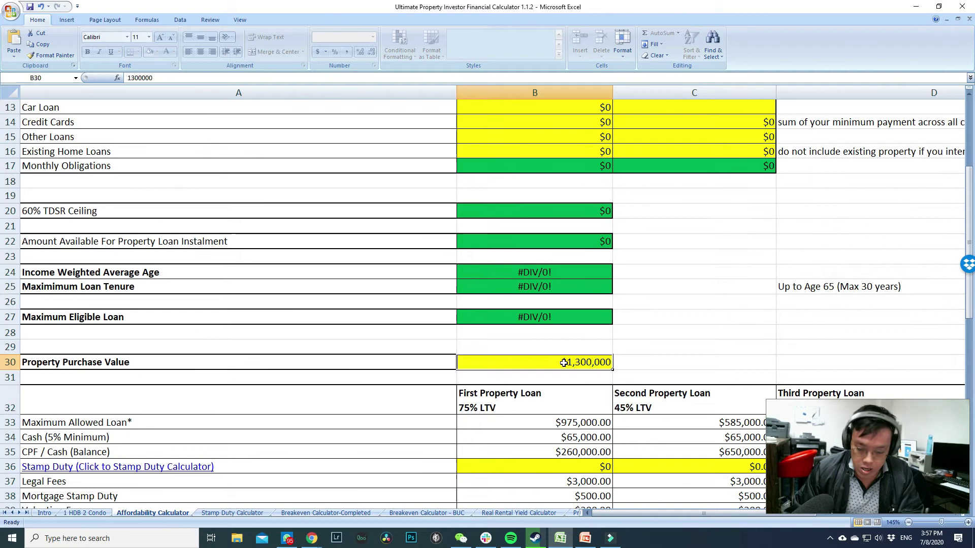
type("0")
key("Return")
scroll(567, 362, "up", 4)
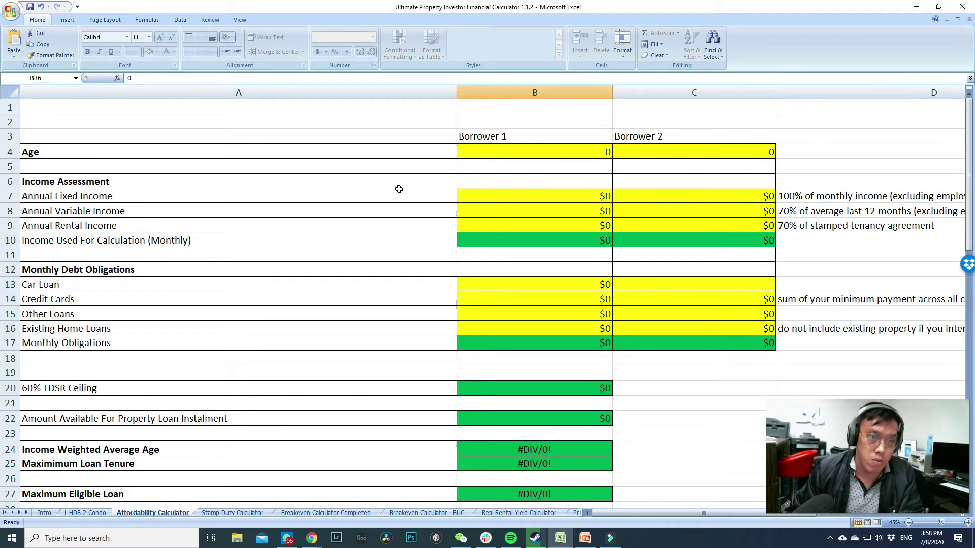
- Enter Borrower 1's age as 35 and annual fixed income as $48,000
left_click(544, 155)
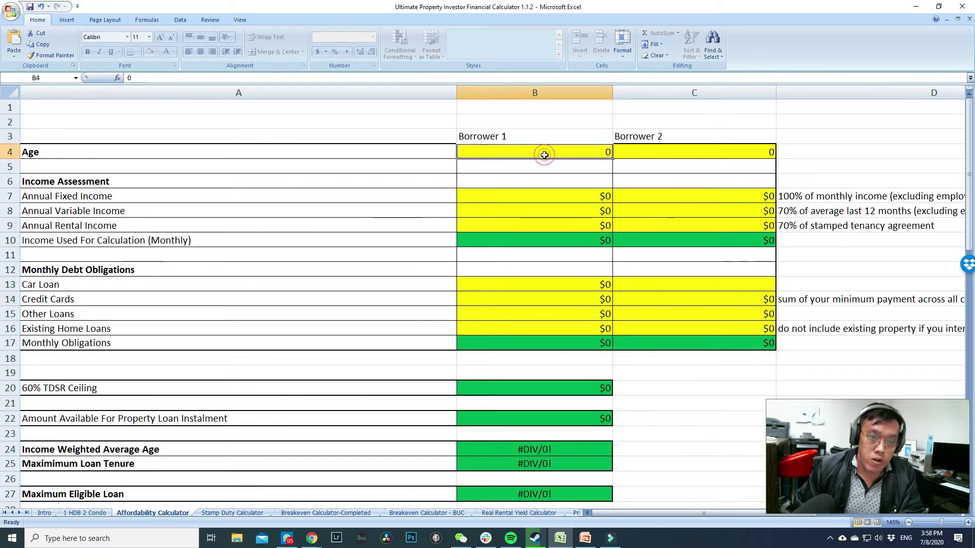
type("35")
key("Return")
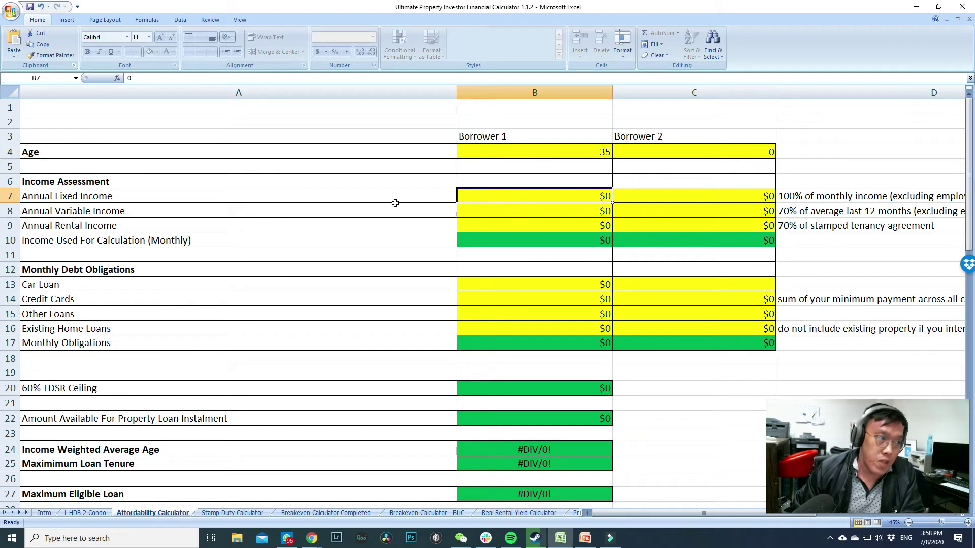
type("4000")
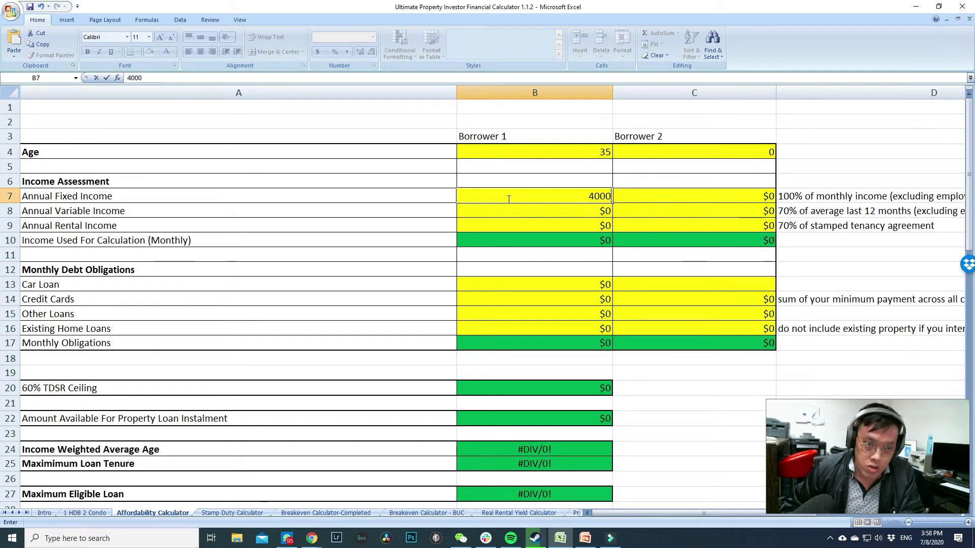
key("BackSpace")
key("BackSpace")
key("BackSpace")
key("BackSpace")
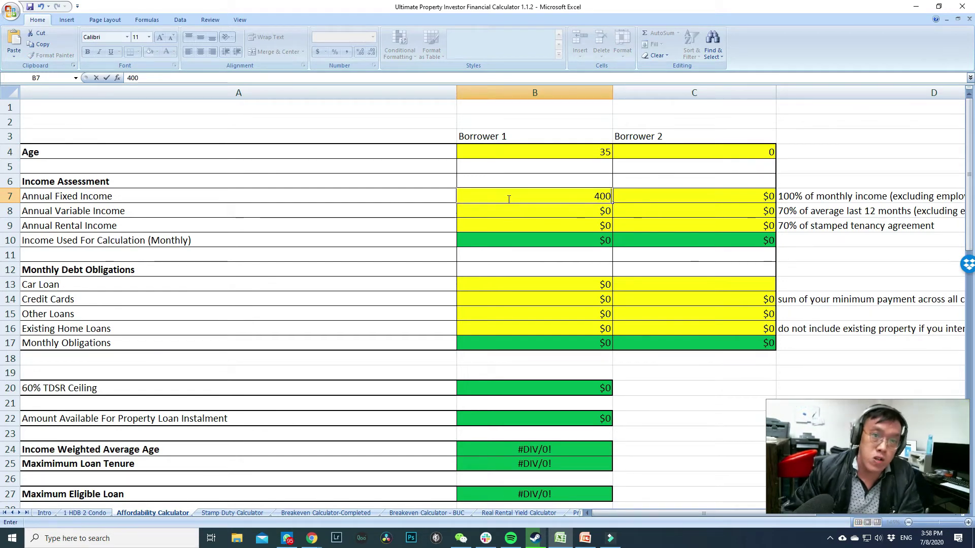
type("48000")
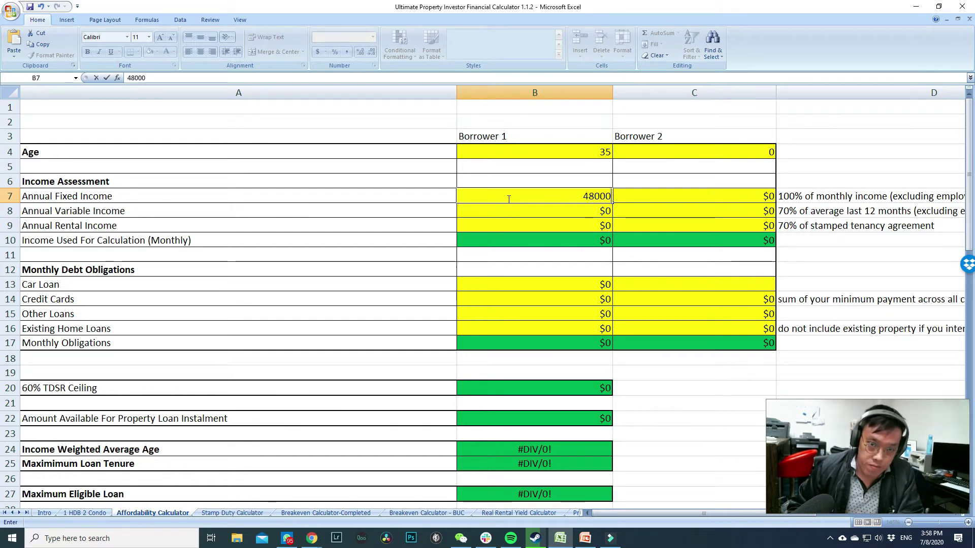
key("Return")
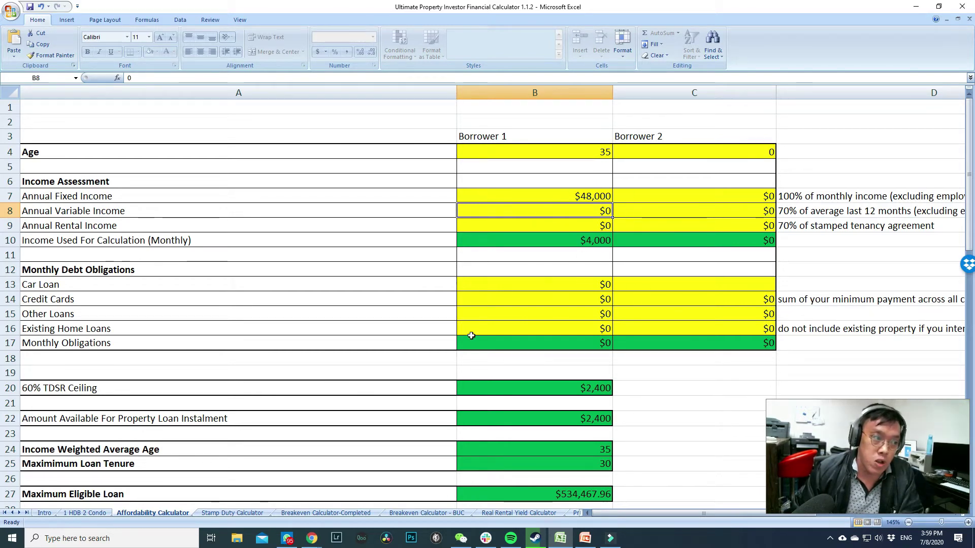
- Enter a $1,250 car loan for Borrower 1, giving a $256,099.23 maximum eligible loan
scroll(209, 334, "down", 1)
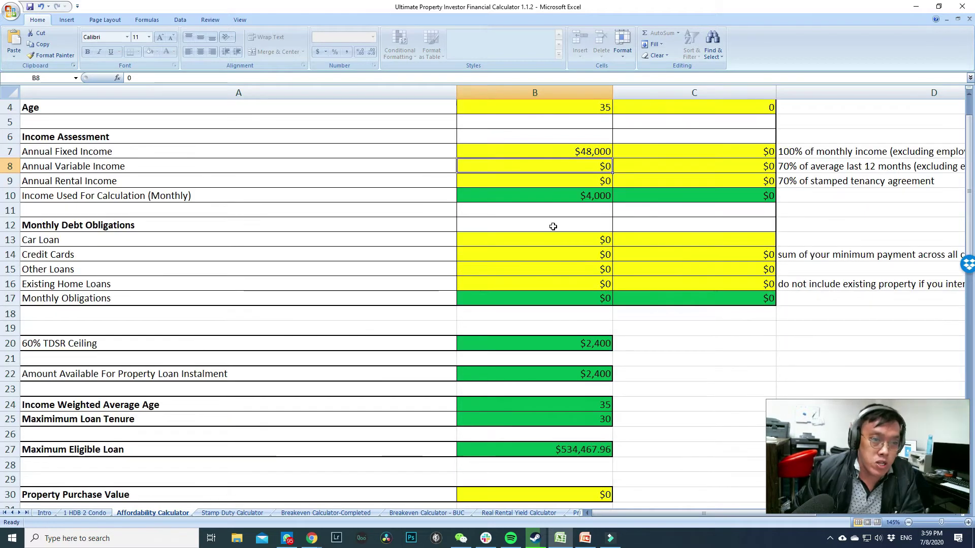
left_click(499, 238)
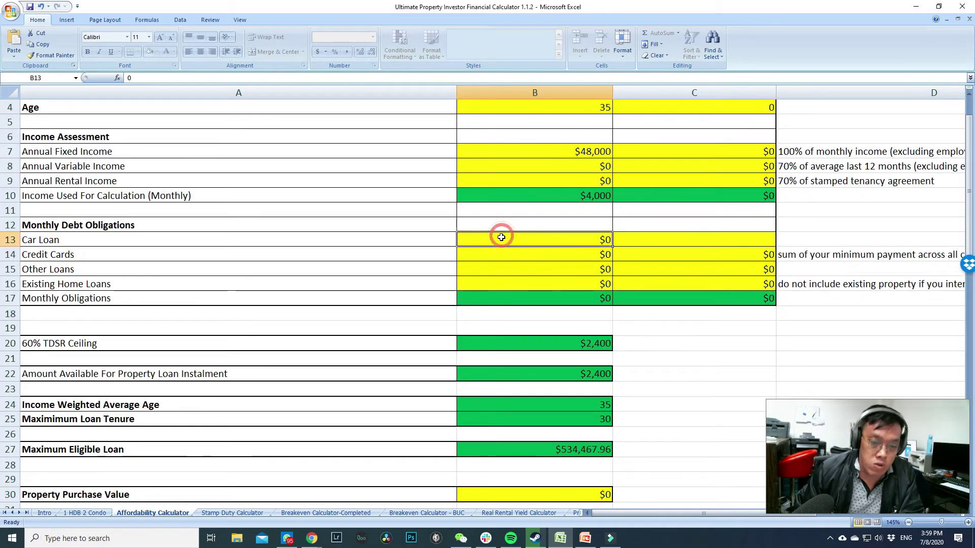
type("1250")
key("Return")
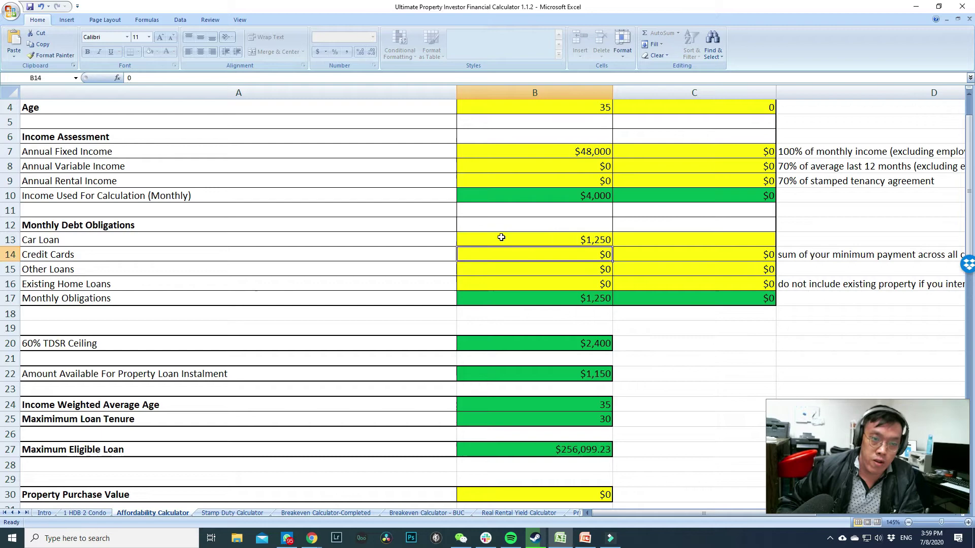
scroll(493, 204, "down", 2)
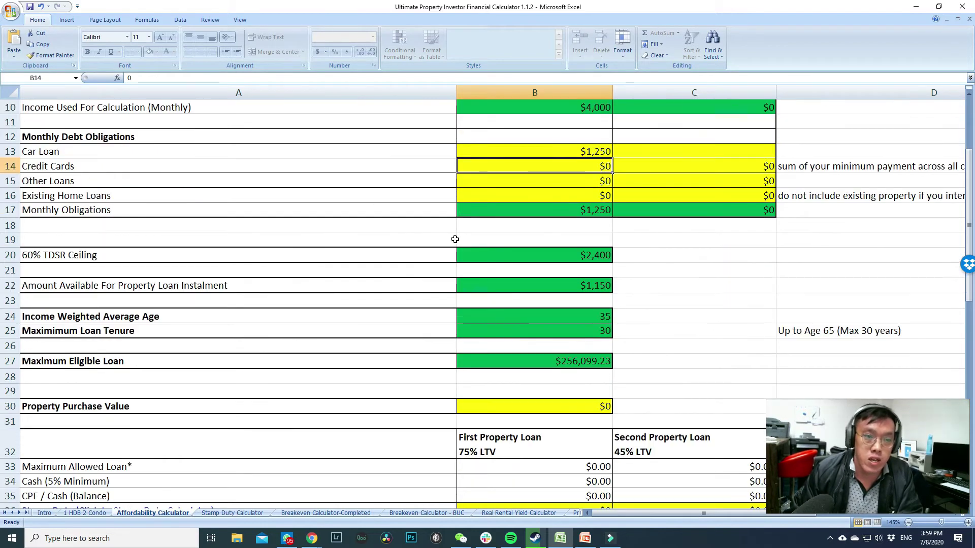
scroll(457, 231, "up", 1)
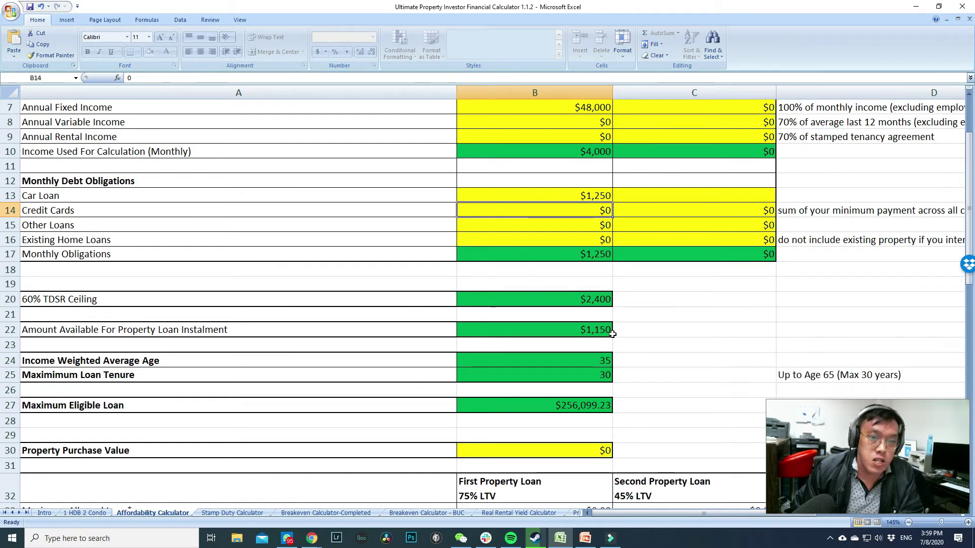
scroll(612, 334, "up", 2)
scroll(766, 307, "down", 3)
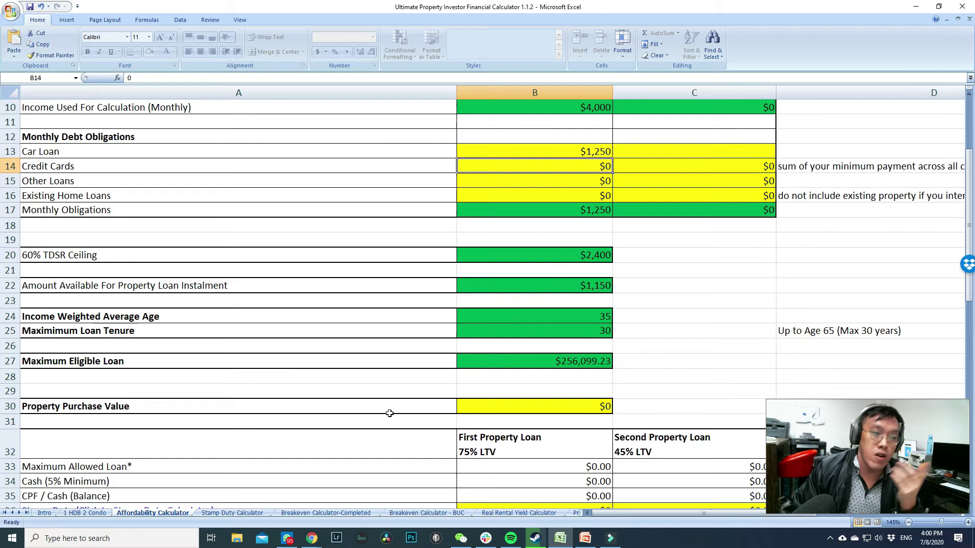
- Enter 610,000 as the Property Purchase Value, giving $34,300 minimum cash required
left_click(537, 405)
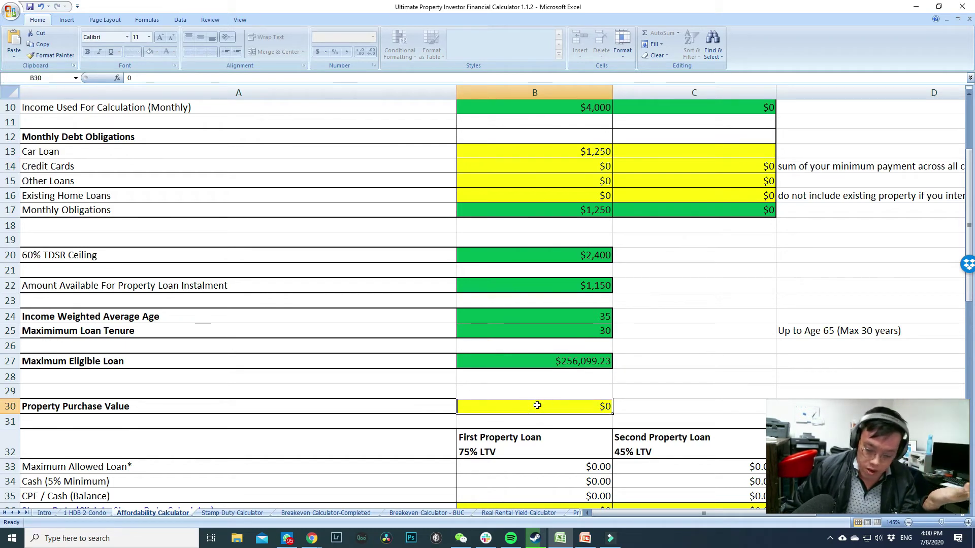
type("610,000")
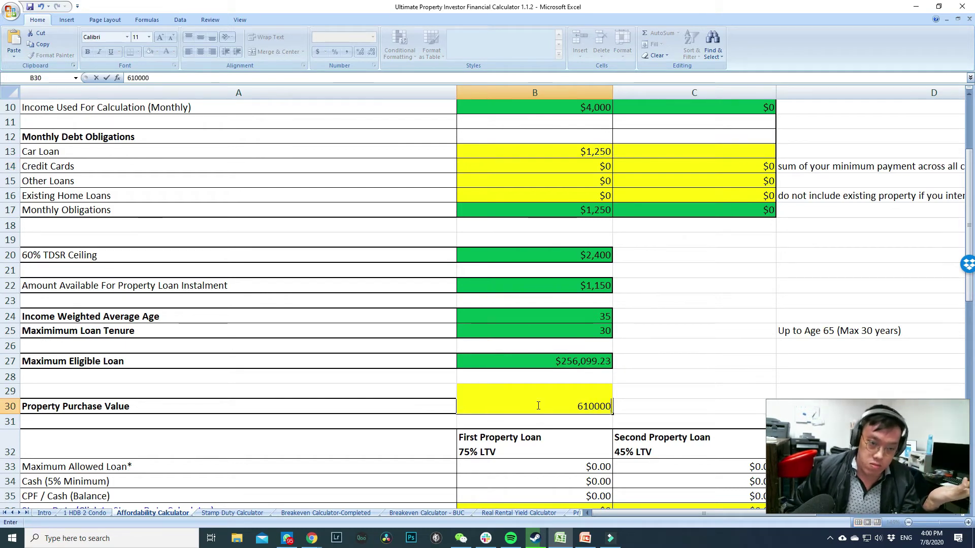
key("Return")
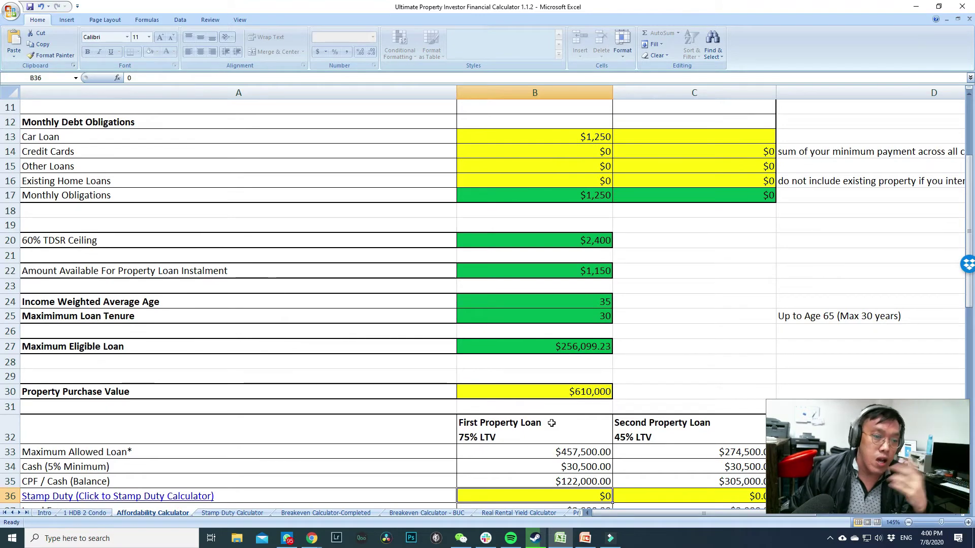
scroll(537, 405, "down", 3)
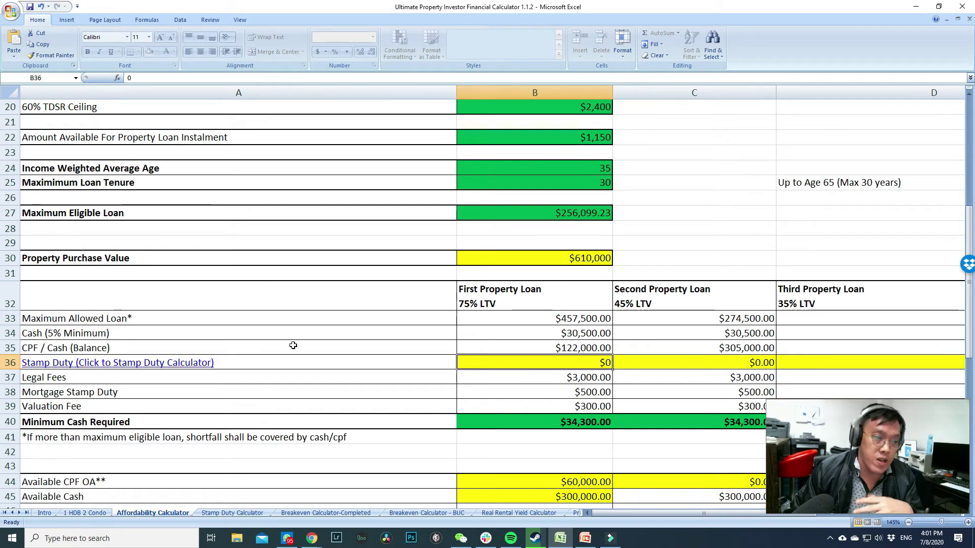
- Follow the A36 Stamp Duty link and enter a $610,000 purchase price, yielding $12,900 stamp duty
left_click(172, 359)
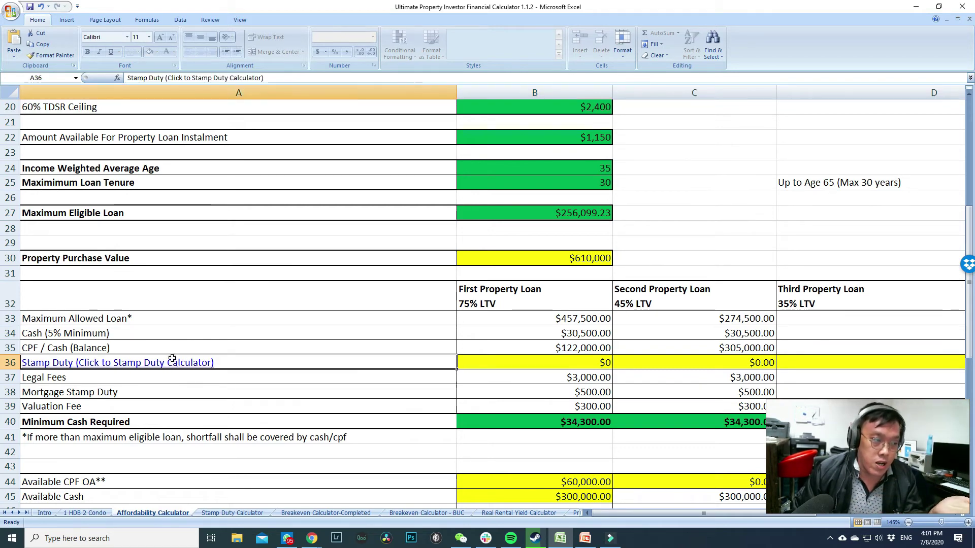
left_click(172, 358)
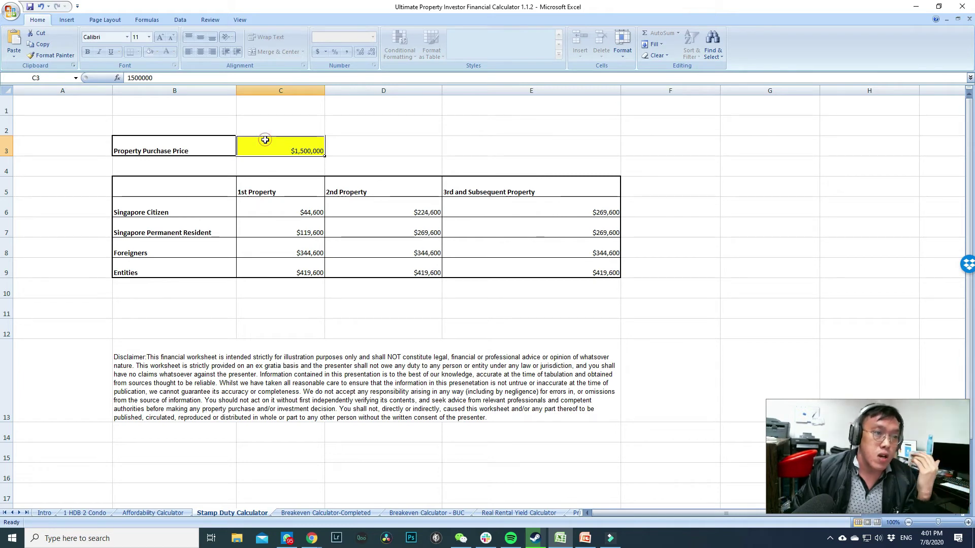
type("610000")
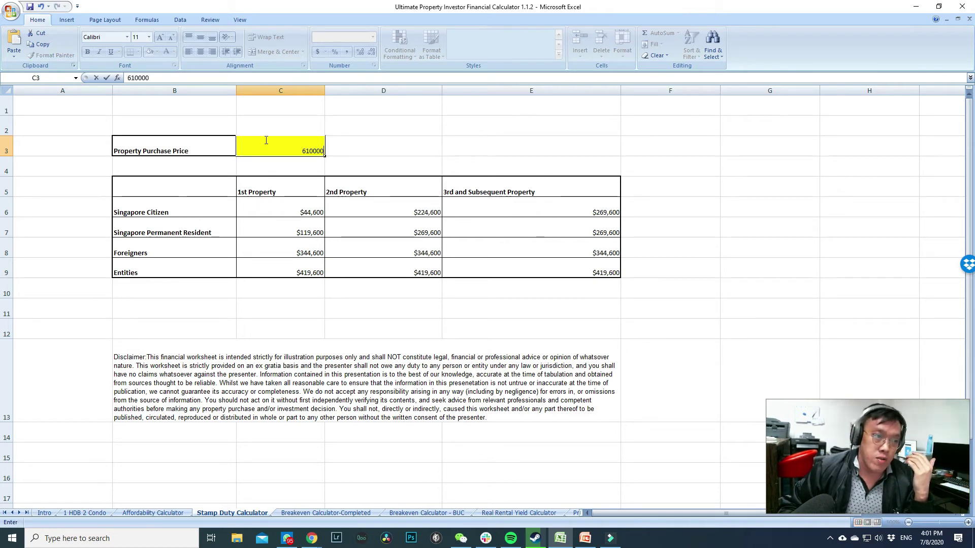
key("Return")
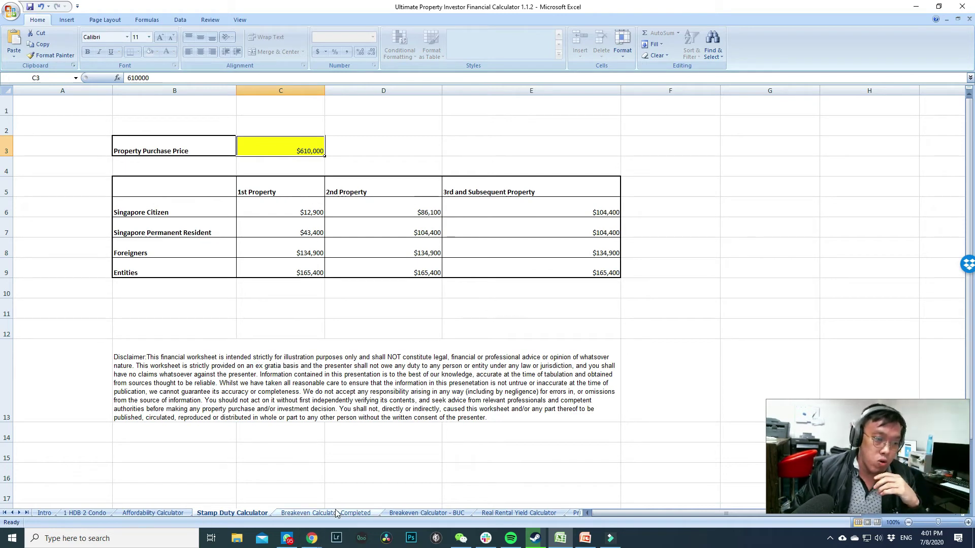
- Back on the Affordability Calculator, enter $12,900 as the first-property stamp duty
left_click(152, 514)
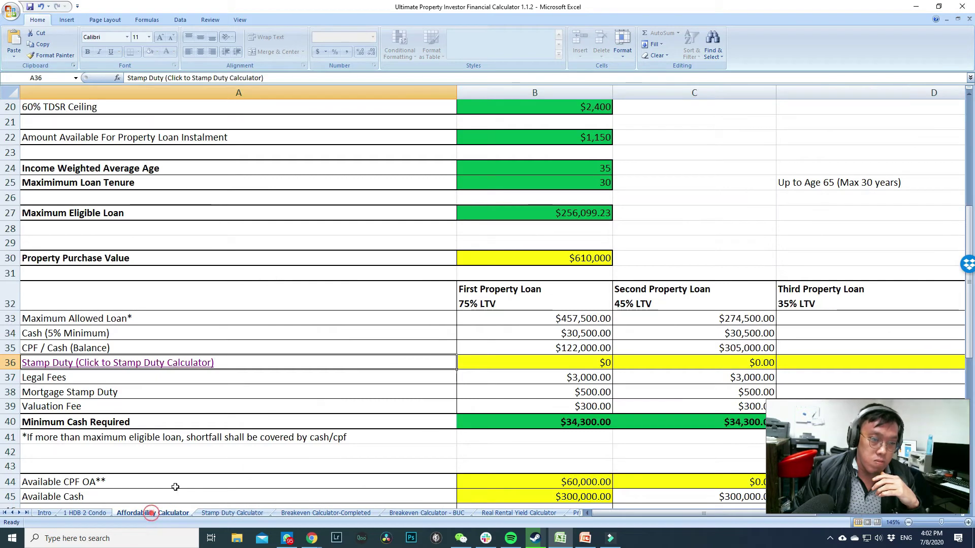
left_click(550, 366)
type("12900")
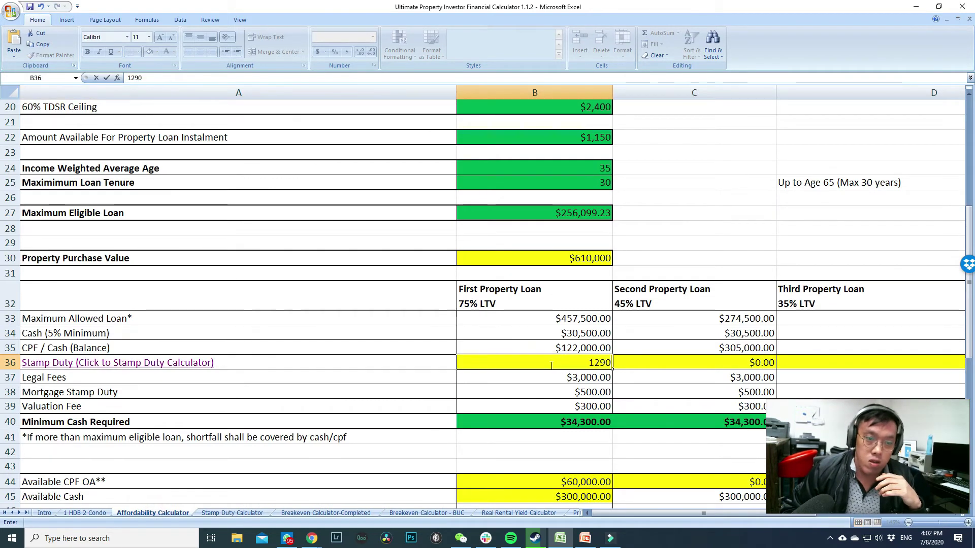
key("Return")
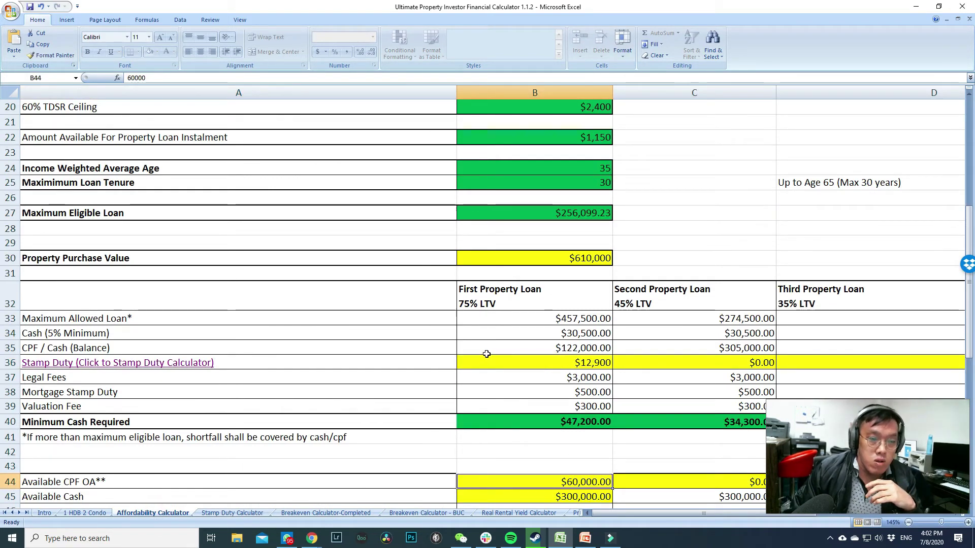
- Set available CPF OA to 0, producing a -$70,600.77 cash deficit
scroll(511, 341, "down", 2)
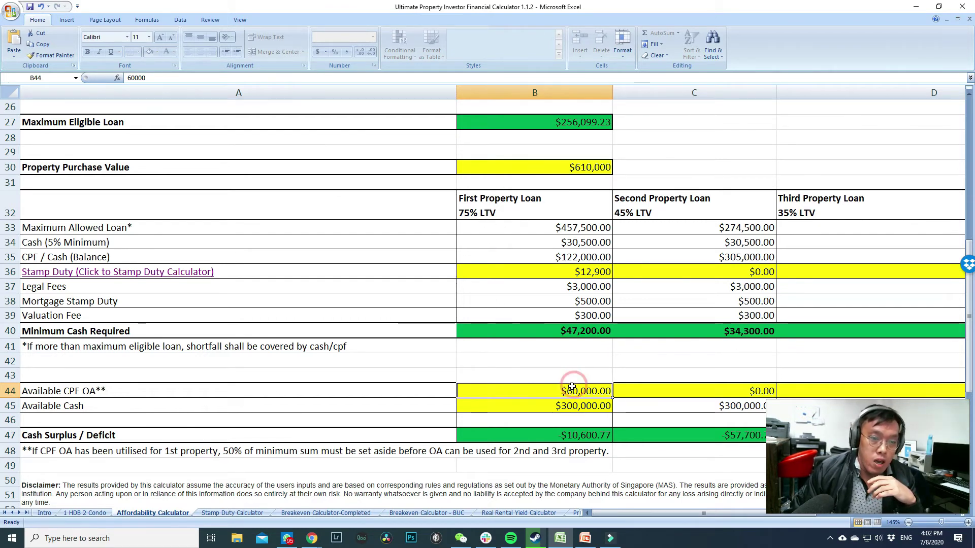
type("0")
key("Return")
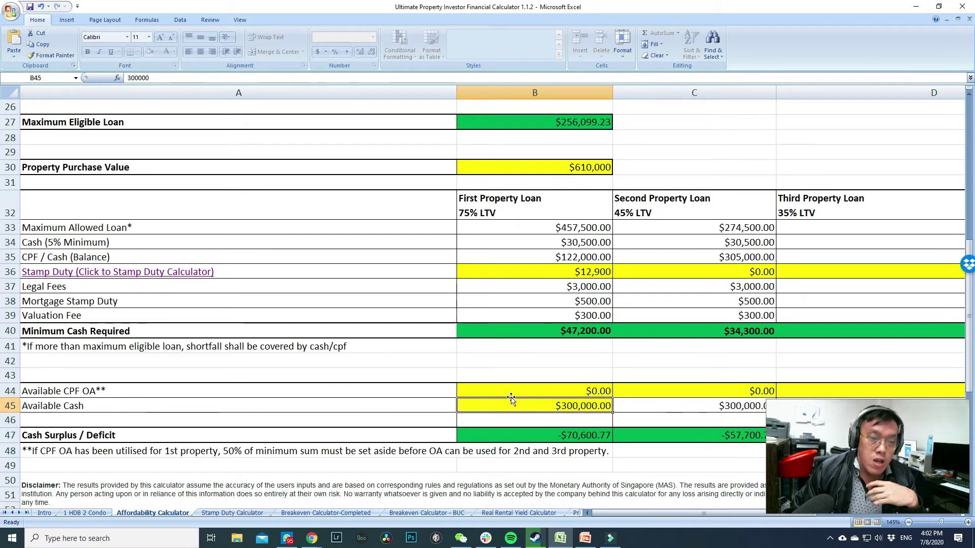
scroll(495, 392, "down", 3)
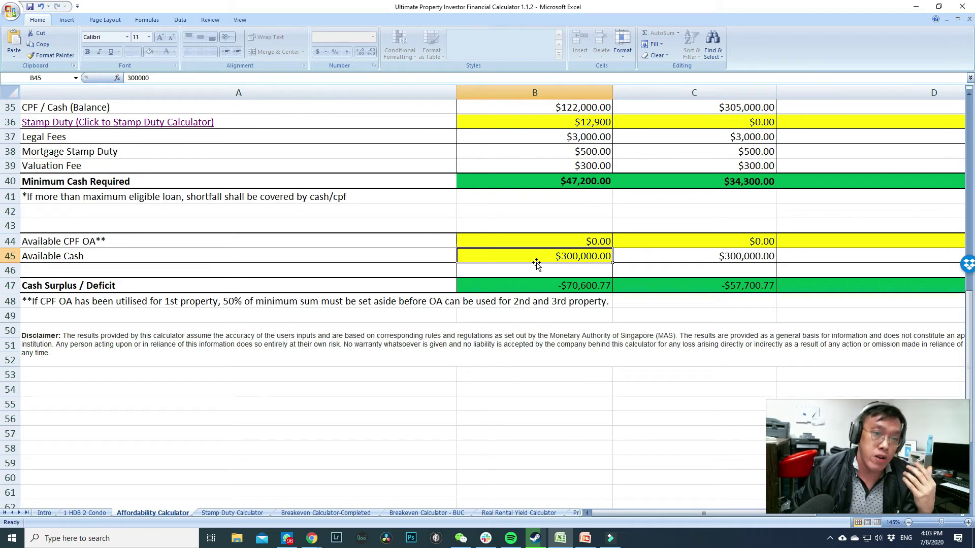
scroll(558, 317, "up", 6)
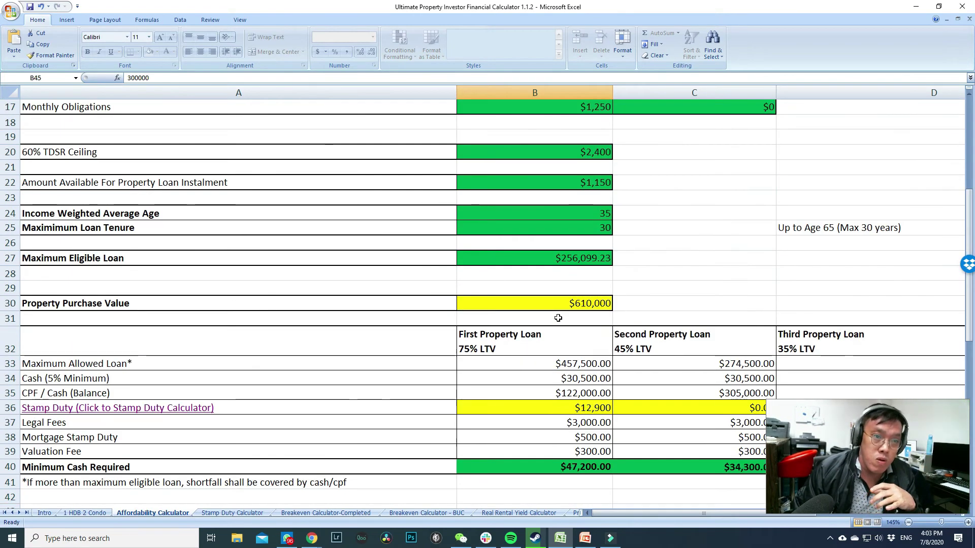
scroll(558, 318, "up", 4)
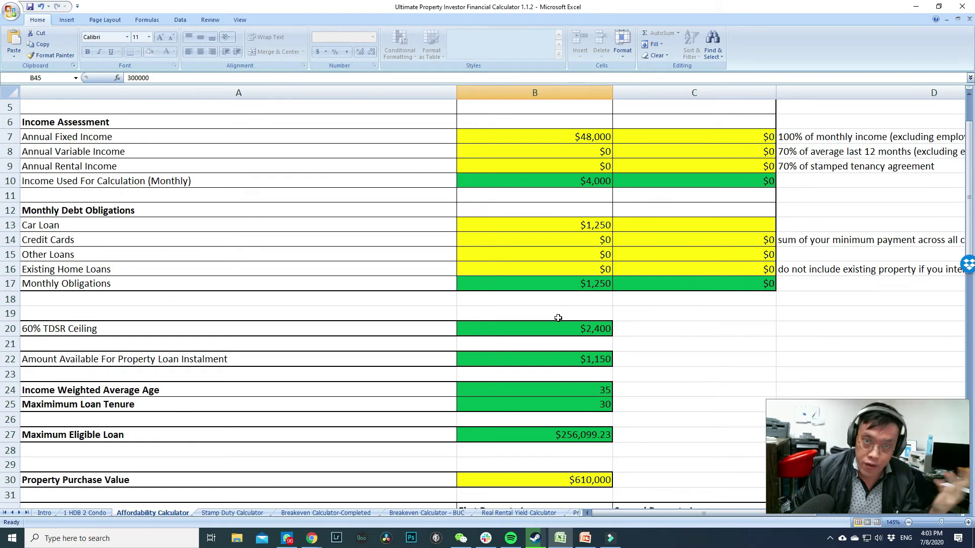
scroll(558, 318, "down", 3)
scroll(560, 300, "up", 4)
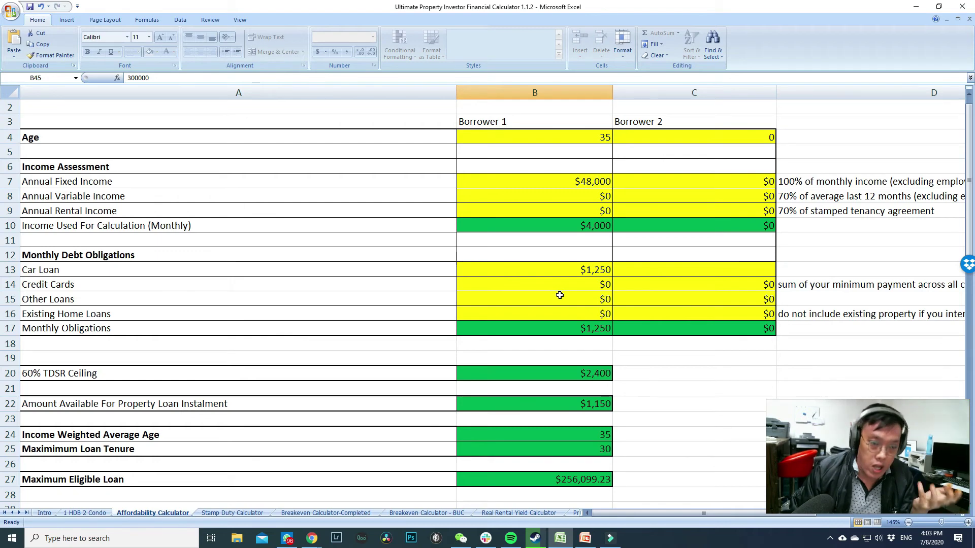
scroll(543, 316, "down", 4)
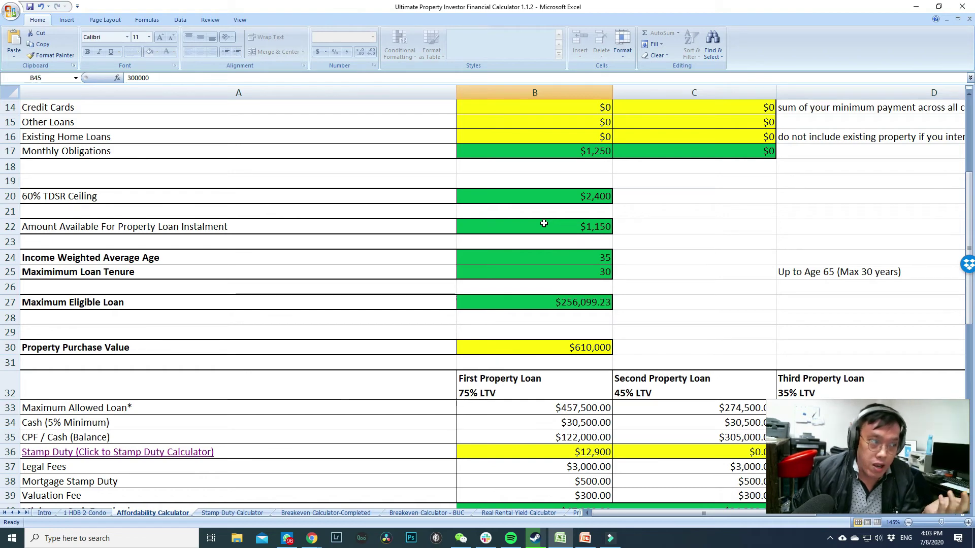
scroll(564, 305, "up", 3)
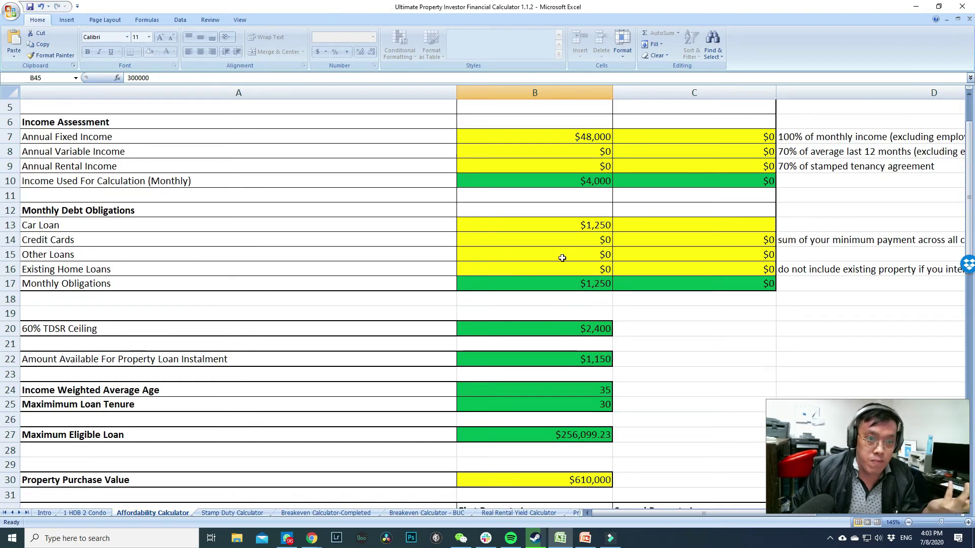
left_click(563, 224)
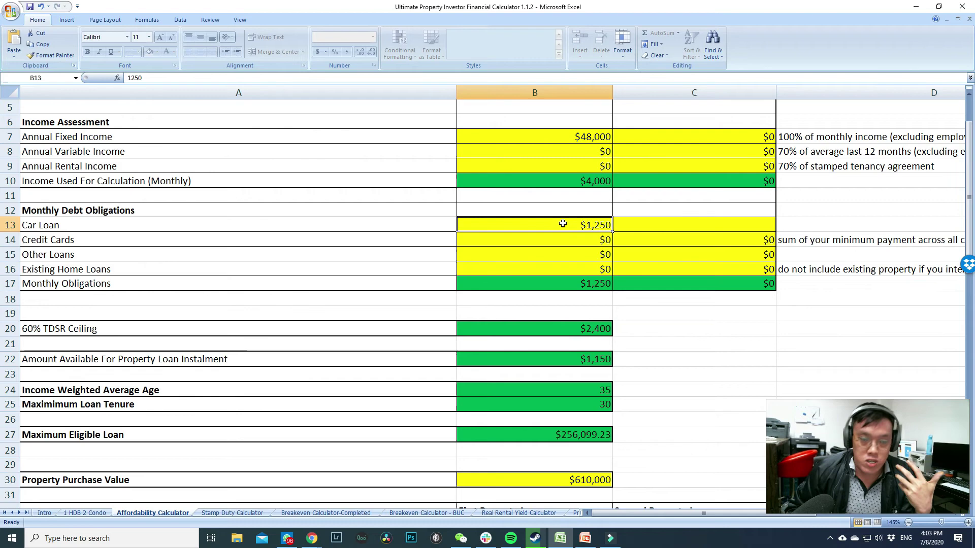
type("0")
key("Return")
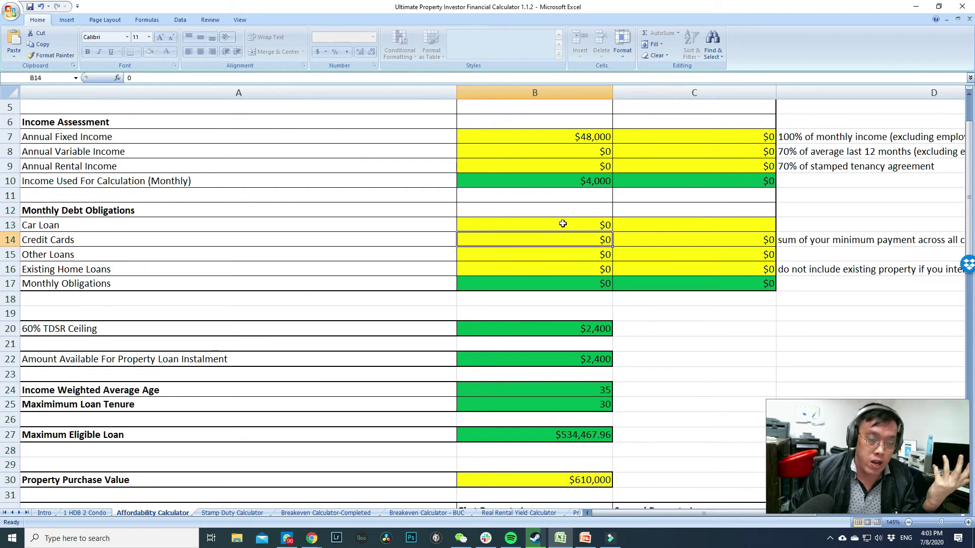
scroll(563, 224, "down", 10)
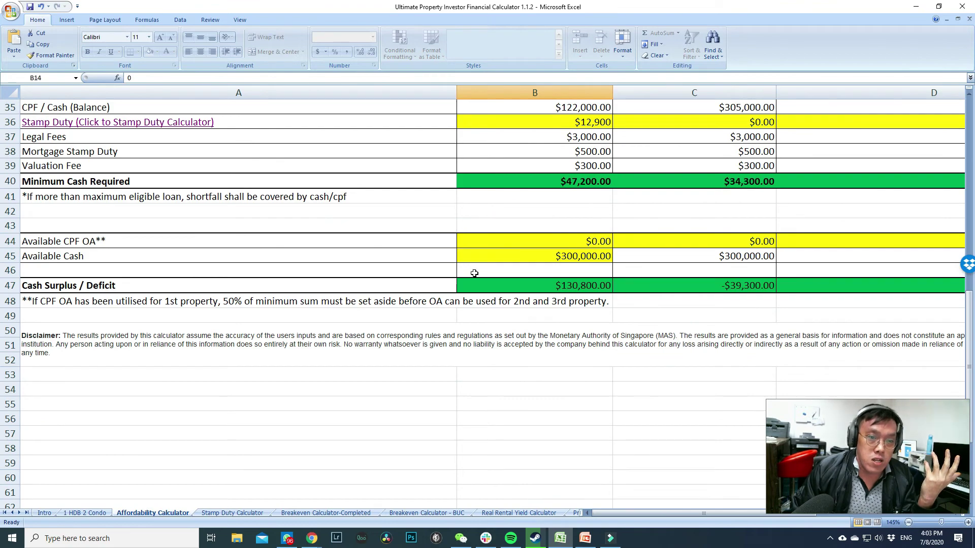
scroll(542, 270, "up", 6)
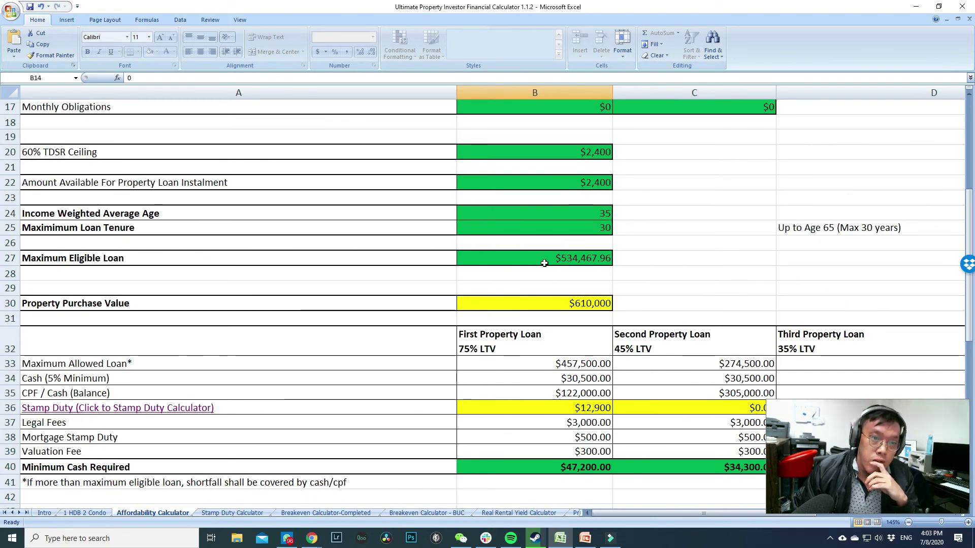
scroll(557, 255, "down", 2)
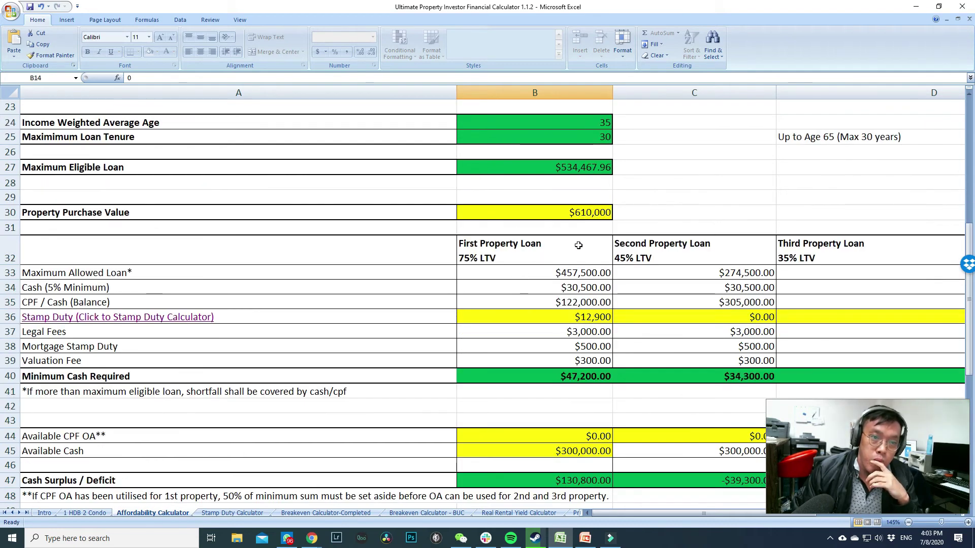
scroll(548, 277, "down", 3)
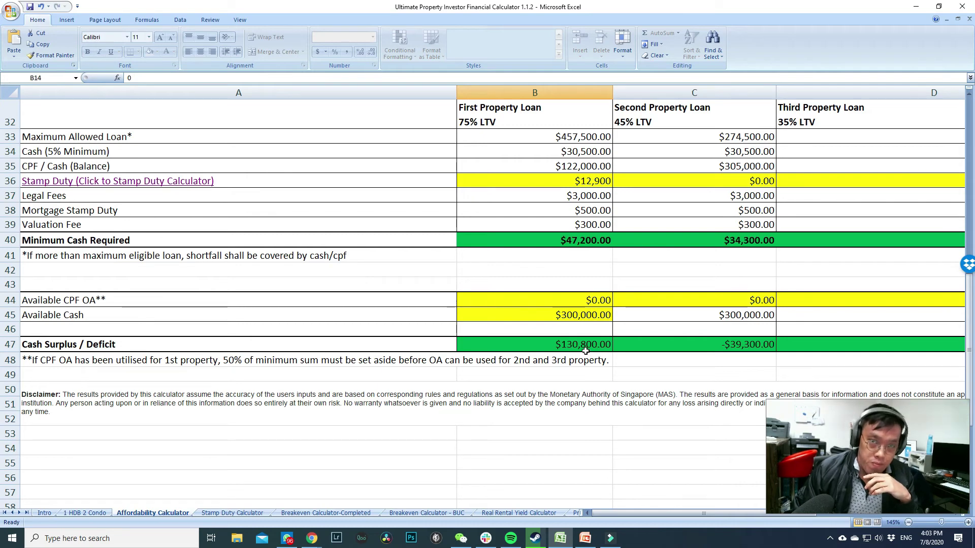
scroll(561, 312, "up", 8)
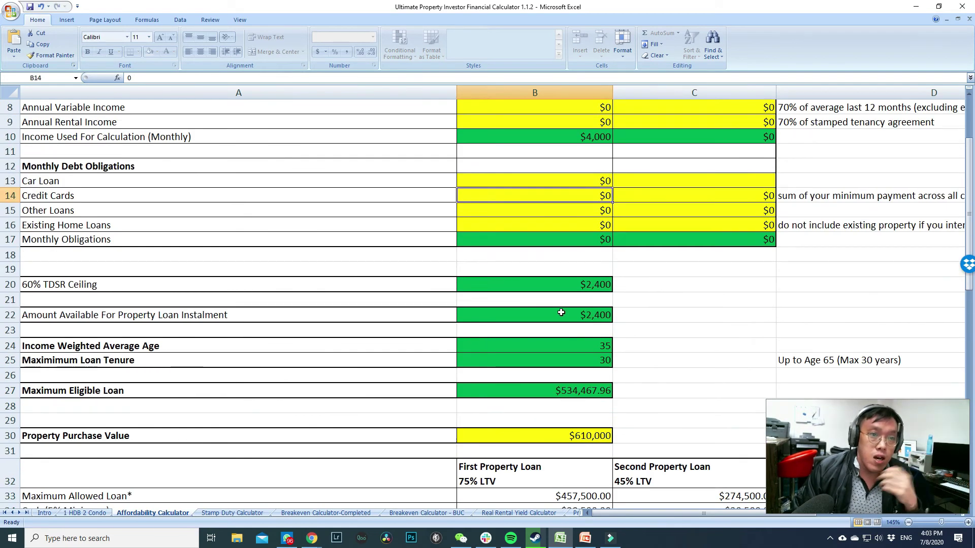
scroll(561, 312, "up", 1)
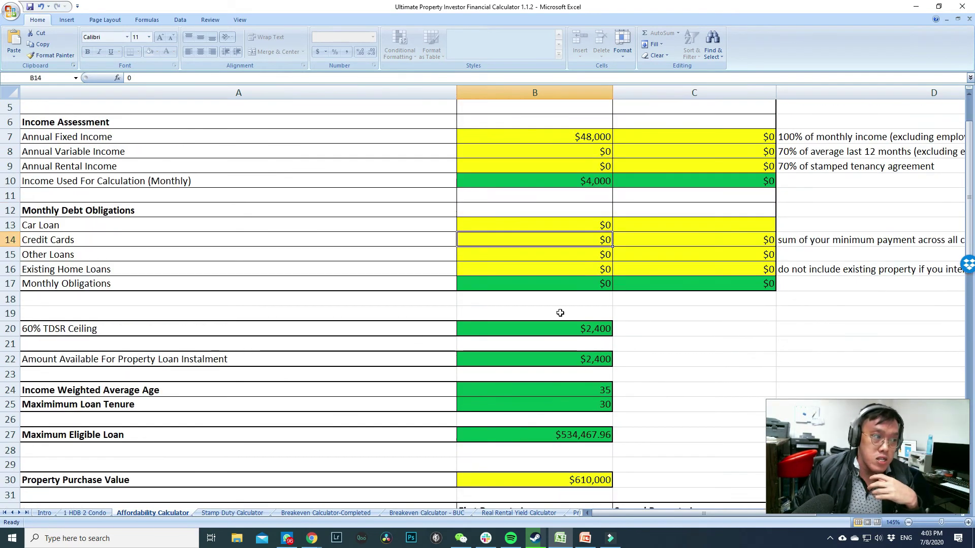
left_click(590, 226)
type("1250")
key("Return")
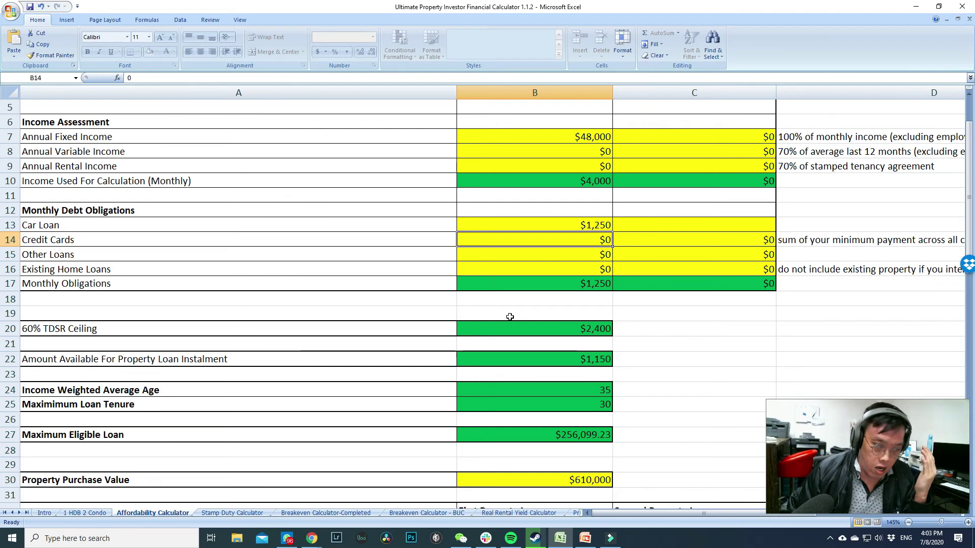
scroll(510, 316, "down", 9)
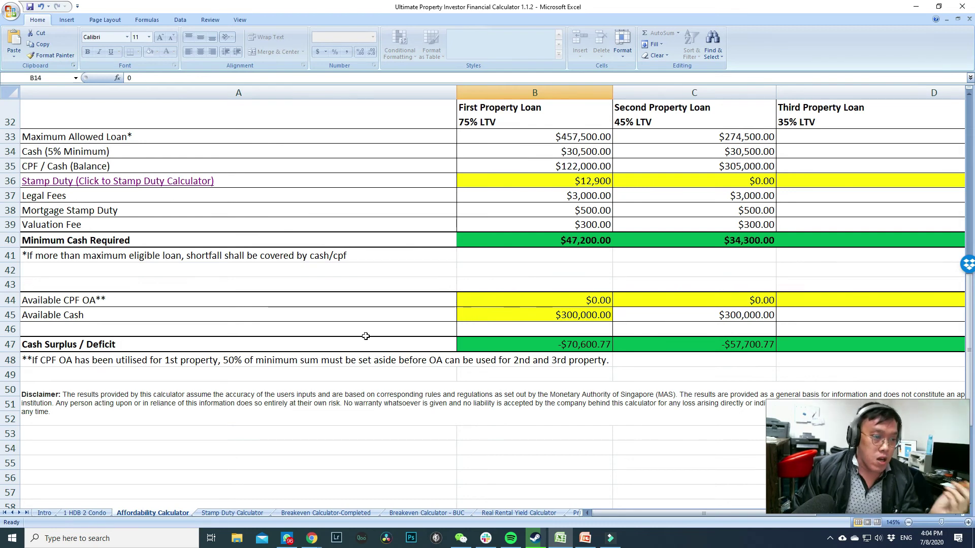
- Switch to the Intro sheet and bring up the Windows calendar from the taskbar clock
left_click(44, 514)
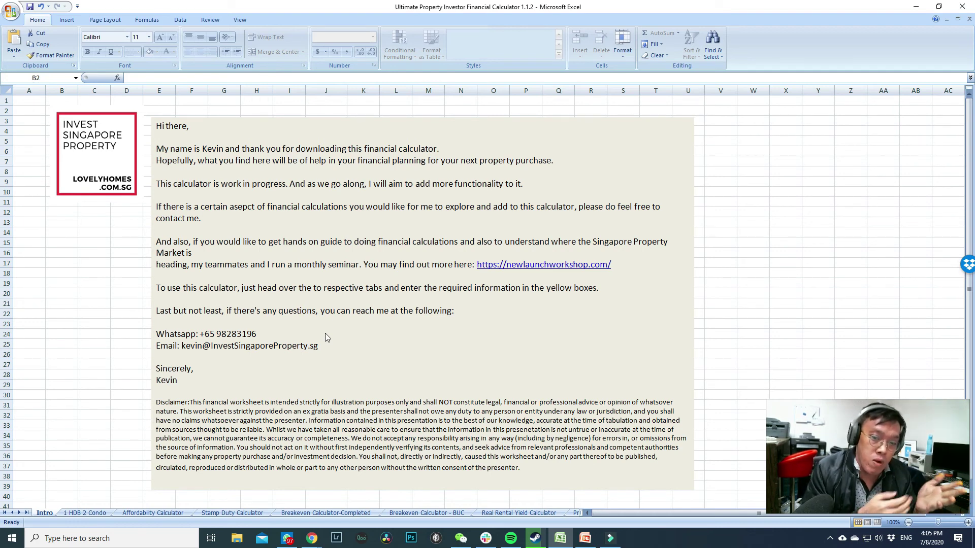
left_click(932, 539)
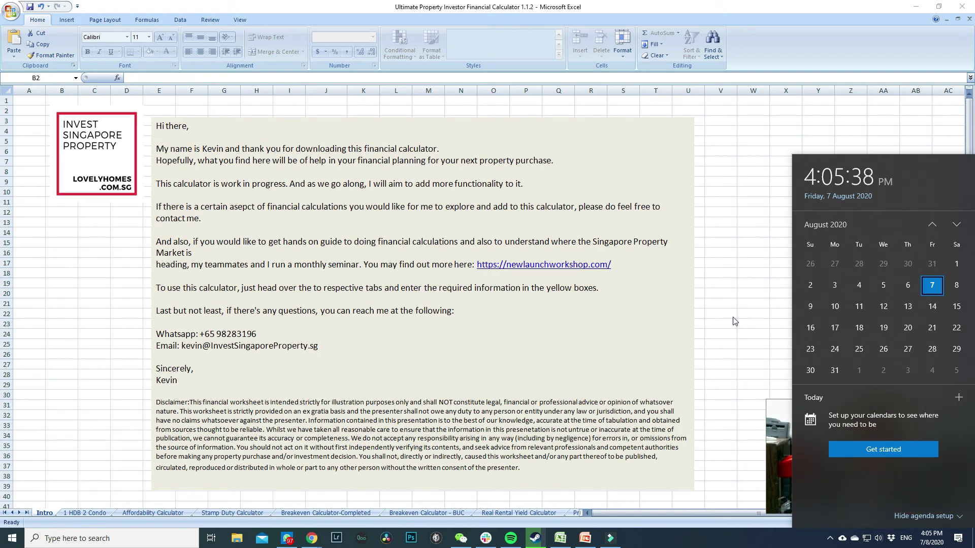
- Dismiss the Windows calendar panel by clicking on the Intro worksheet
left_click(611, 331)
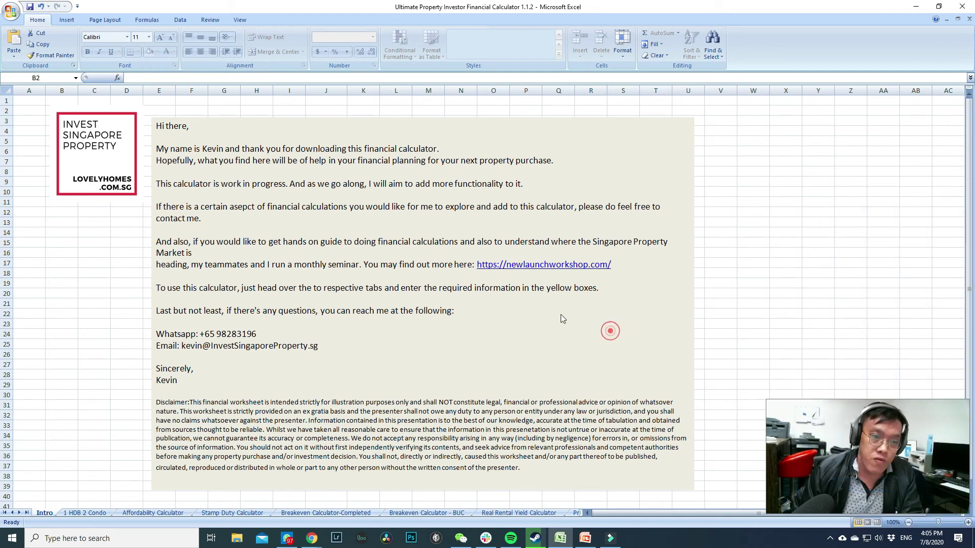